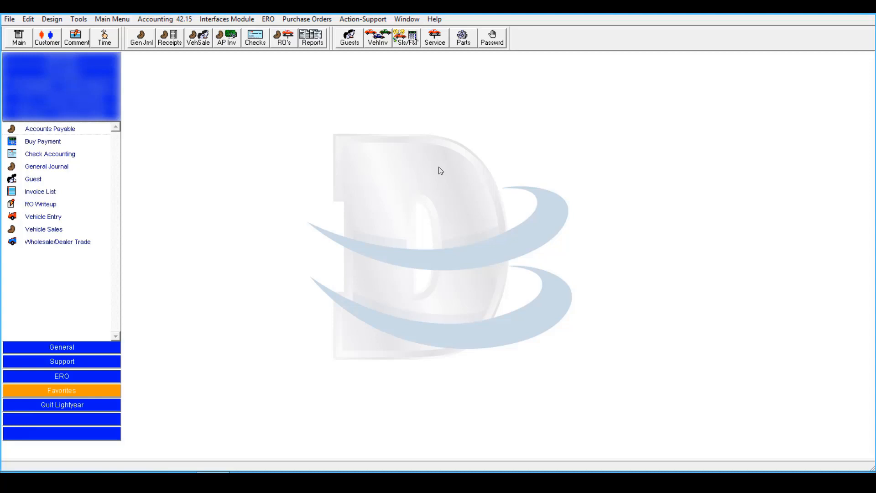
Open the Accounting Detail window listing the transaction line items
left_click(189, 23)
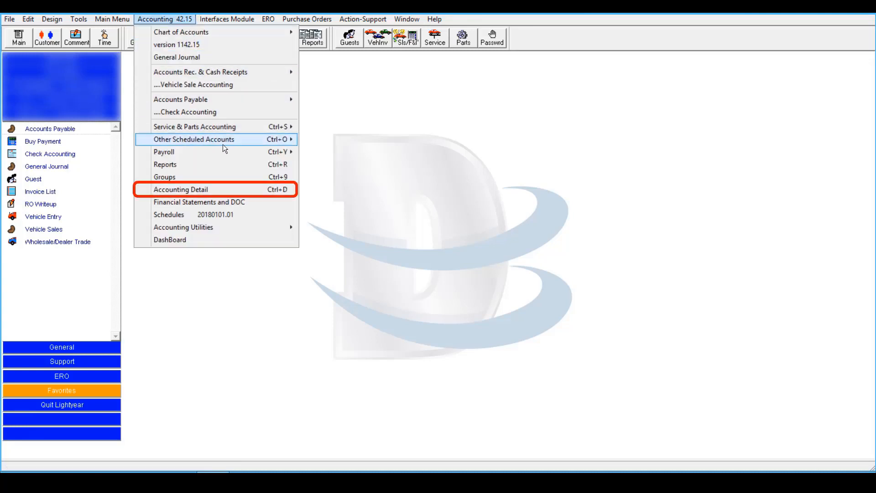
mouse_move(224, 148)
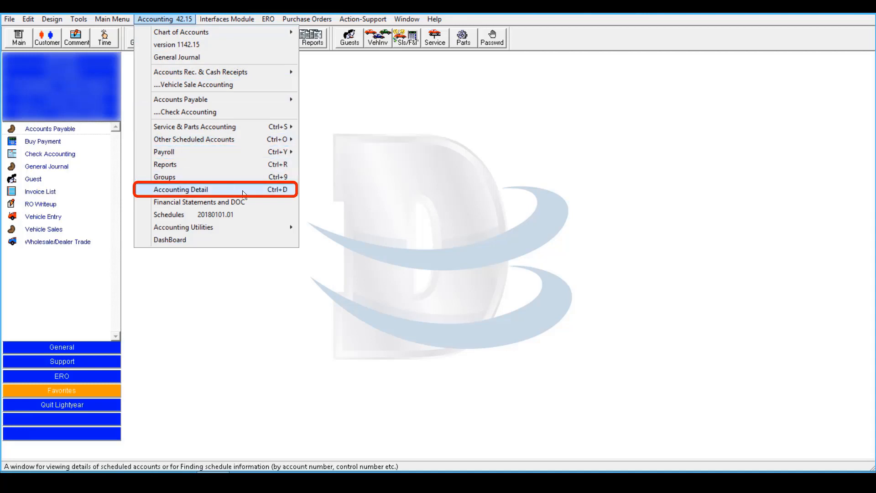
left_click(242, 190)
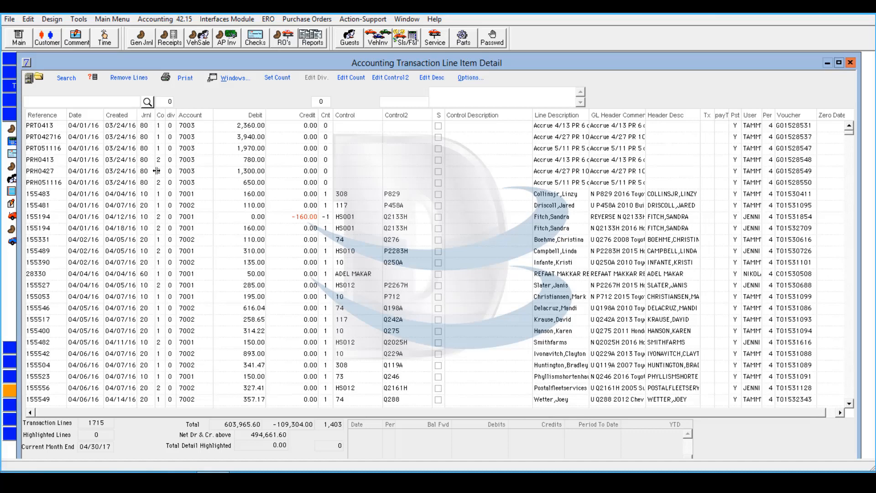
Search the transaction lines for account 2022, created from 11/01/16 to 11/08/16, in journal 56
left_click(66, 78)
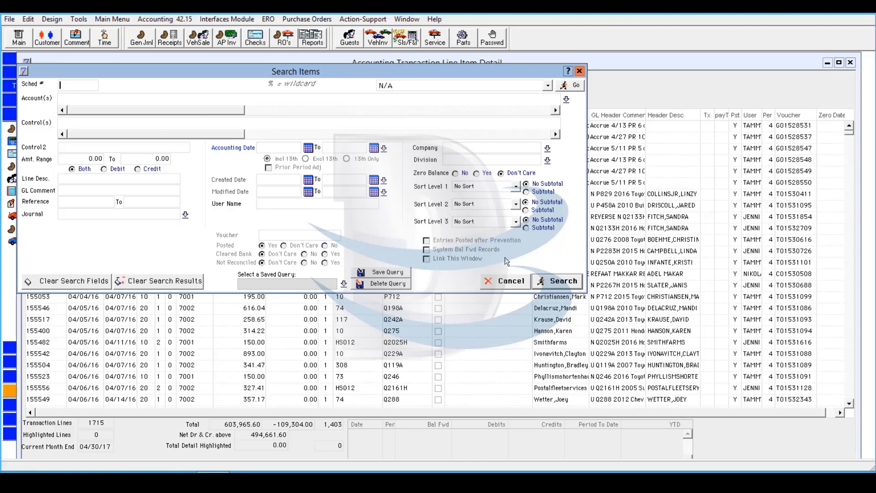
left_click(242, 97)
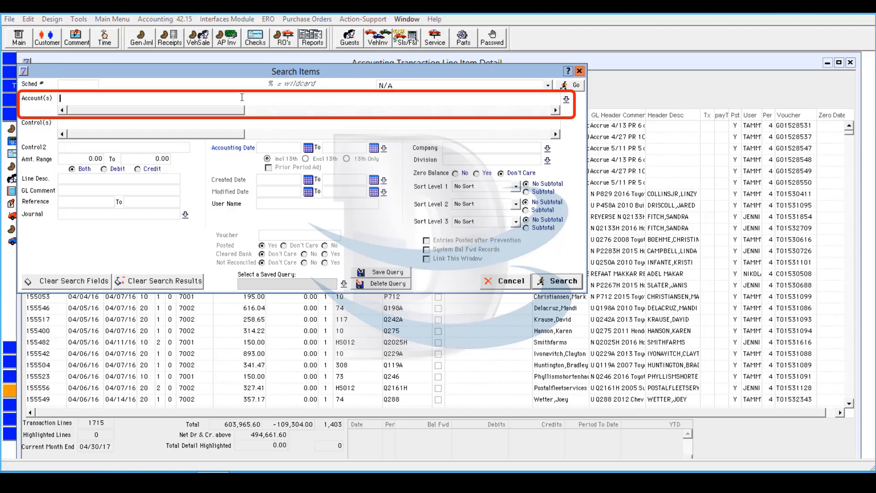
type("2022")
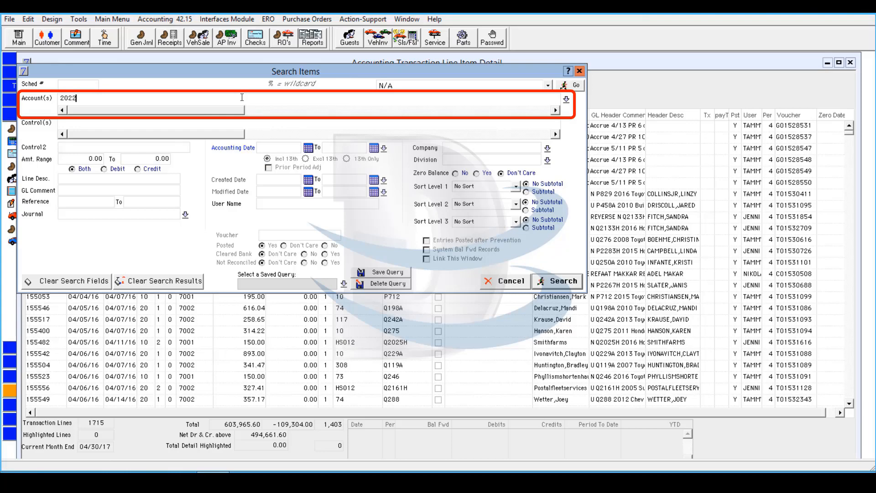
left_click(271, 180)
type("11/01/16")
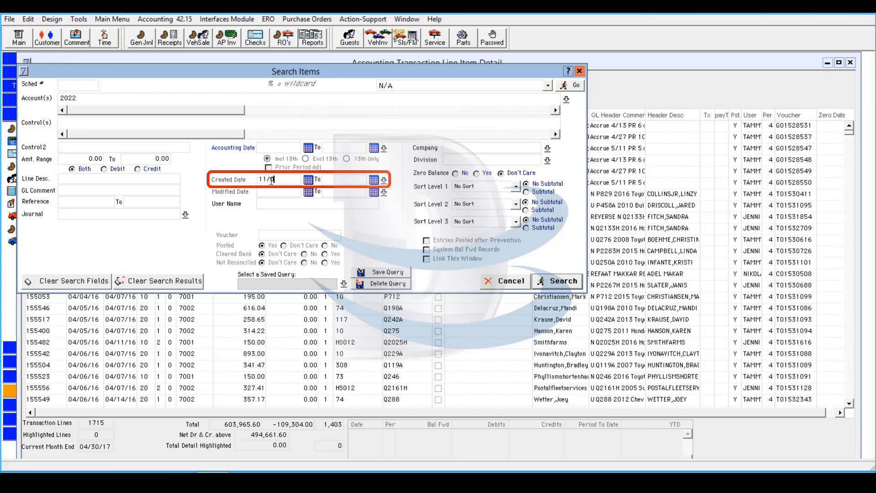
left_click(336, 178)
left_click_drag(351, 179, 321, 178)
type("11/08/16")
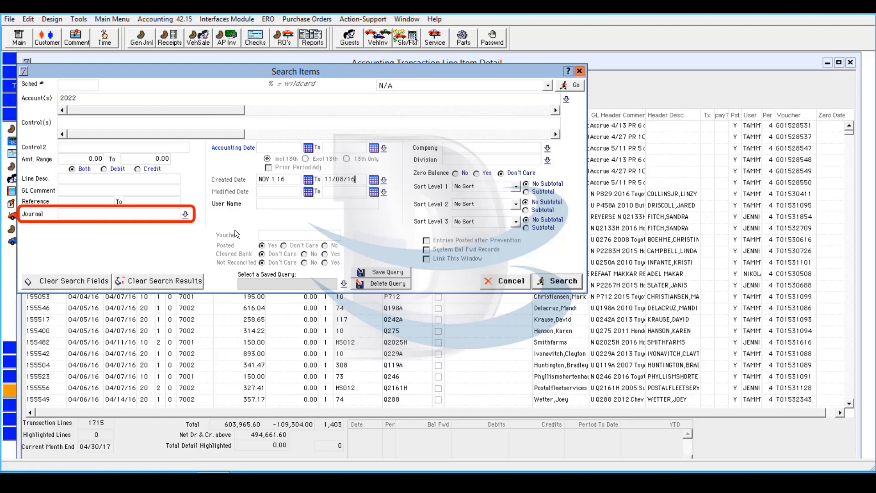
left_click(135, 213)
type("56")
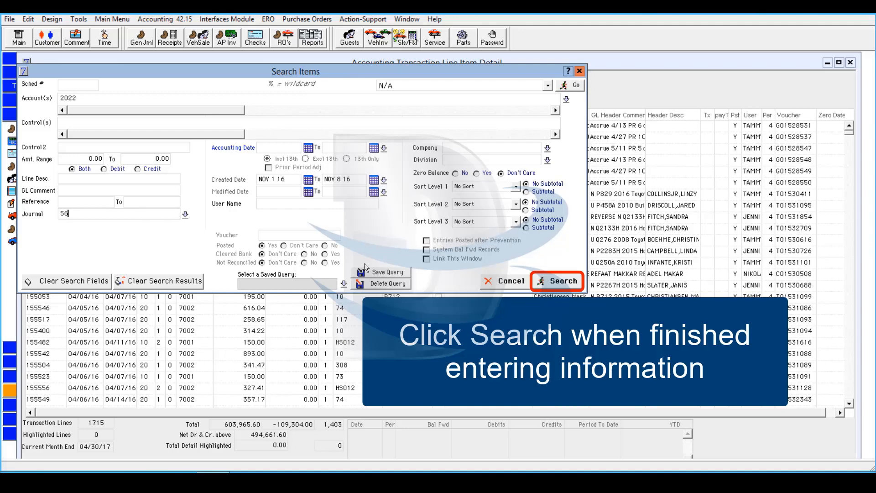
left_click(560, 281)
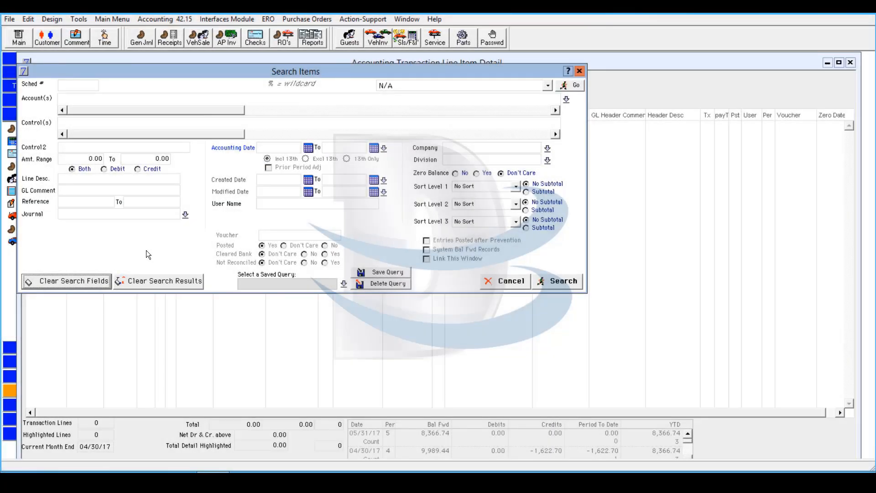
Enter accounts 2022,2027 as the criteria for a new transaction line search
left_click(157, 100)
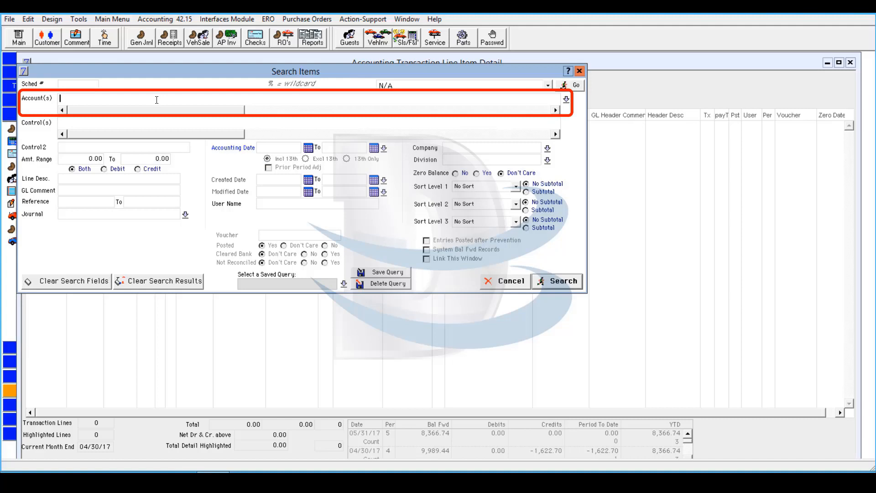
type("2022,2027")
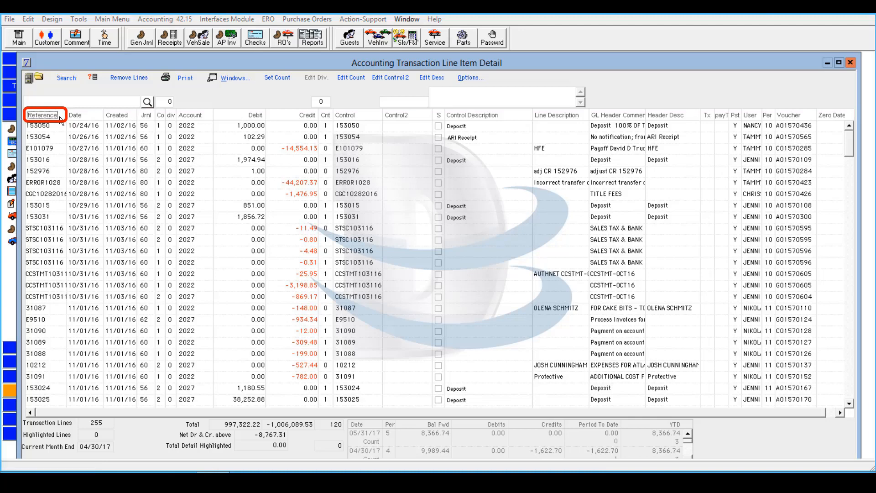
Sort the transaction lines by Reference in both directions, and then by Debit with the largest amounts first
left_click(45, 115)
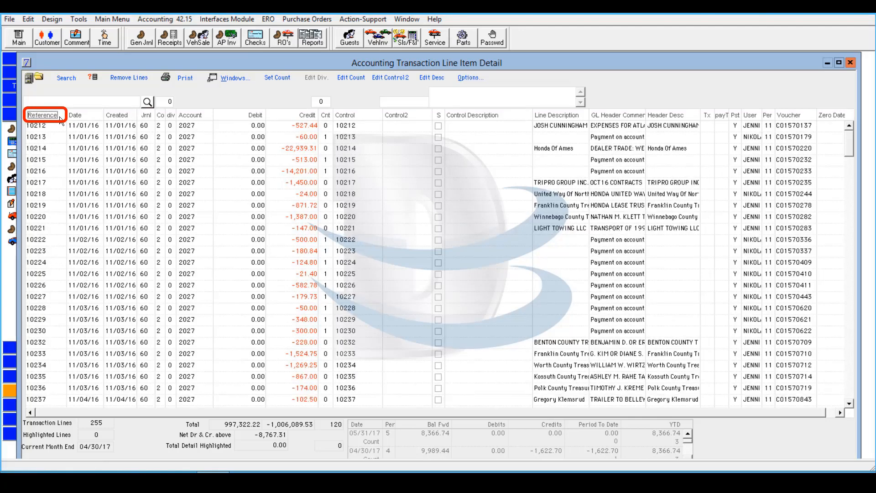
left_click(60, 118)
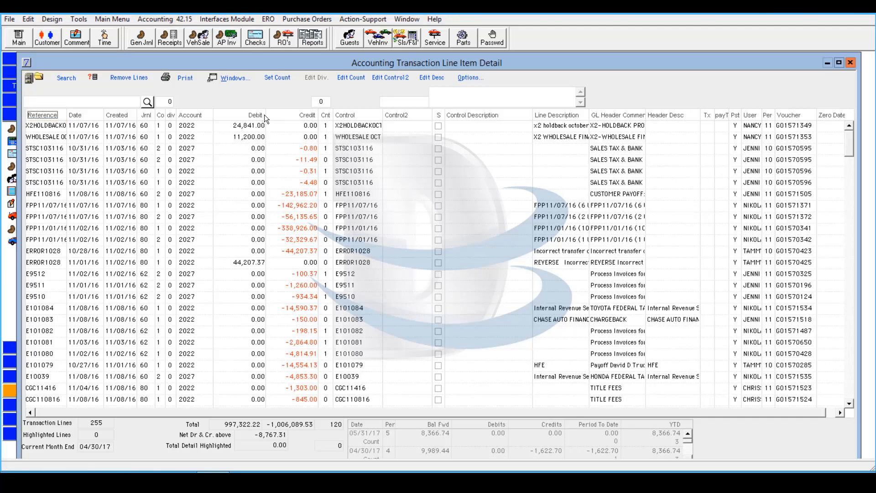
left_click(243, 116)
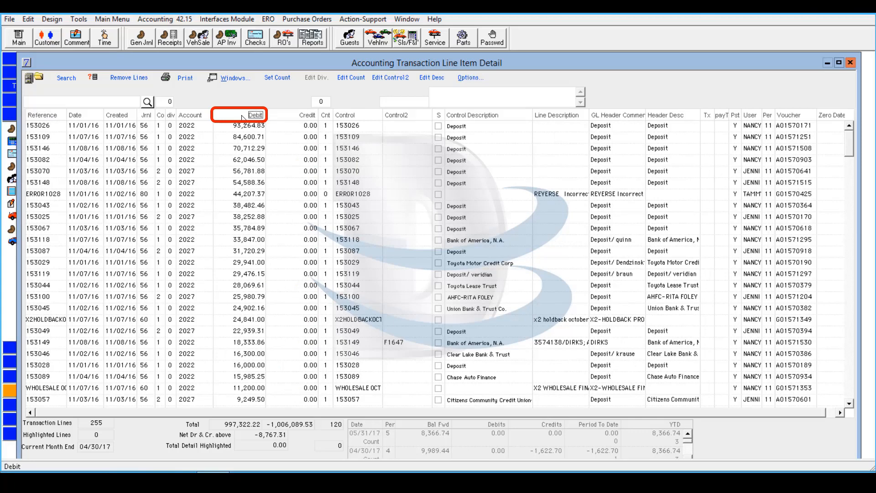
left_click(243, 116)
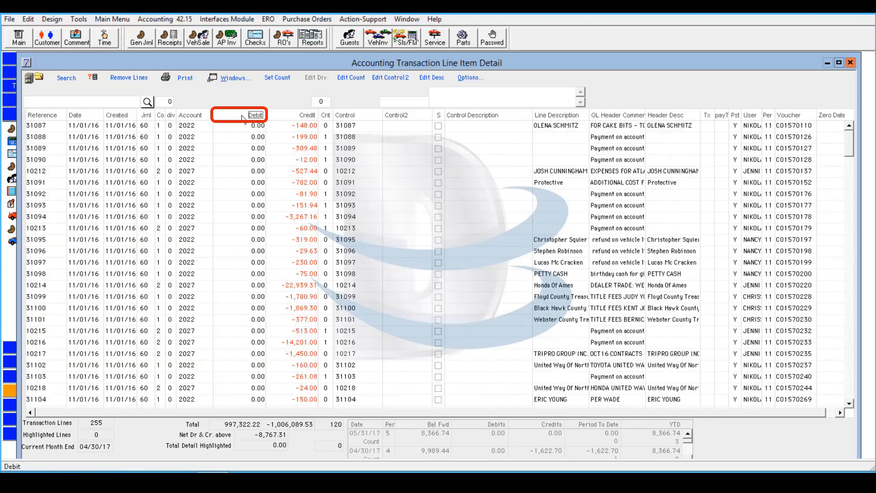
left_click(241, 117)
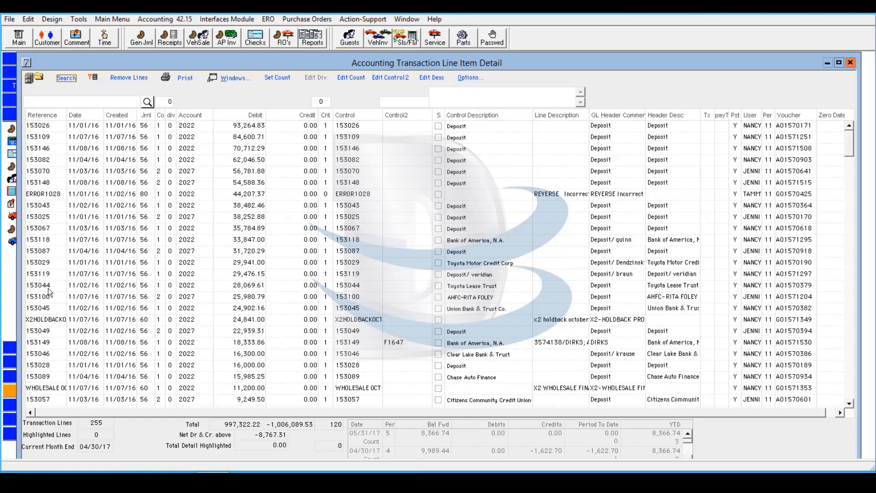
View the source cash receipt of line 153044 and the source check of line 31089, closing each one
double_click(48, 288)
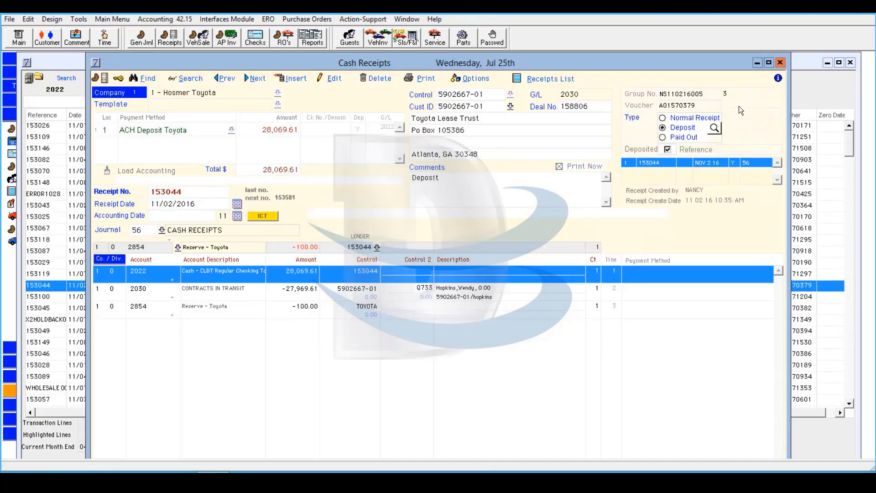
left_click(779, 63)
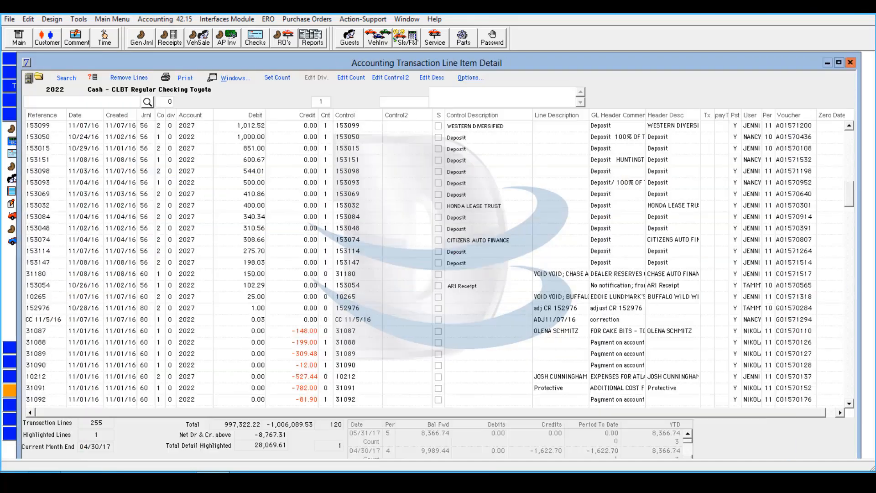
left_click(92, 354)
double_click(91, 354)
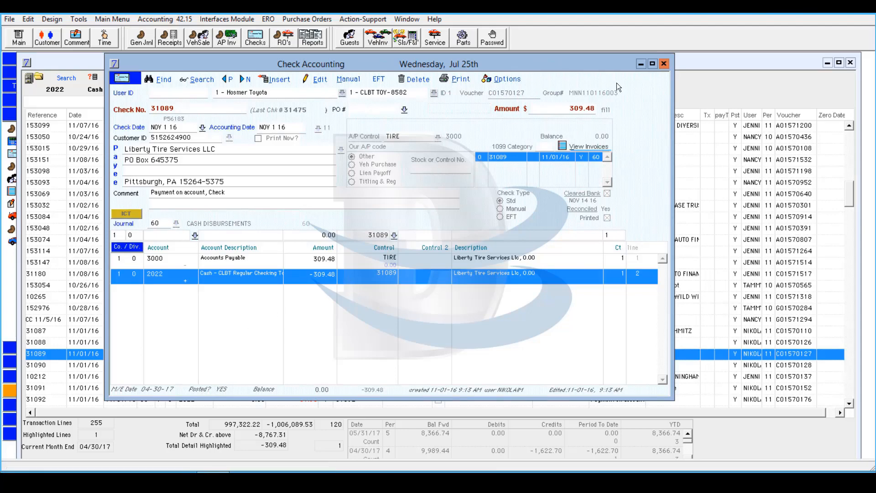
left_click(663, 64)
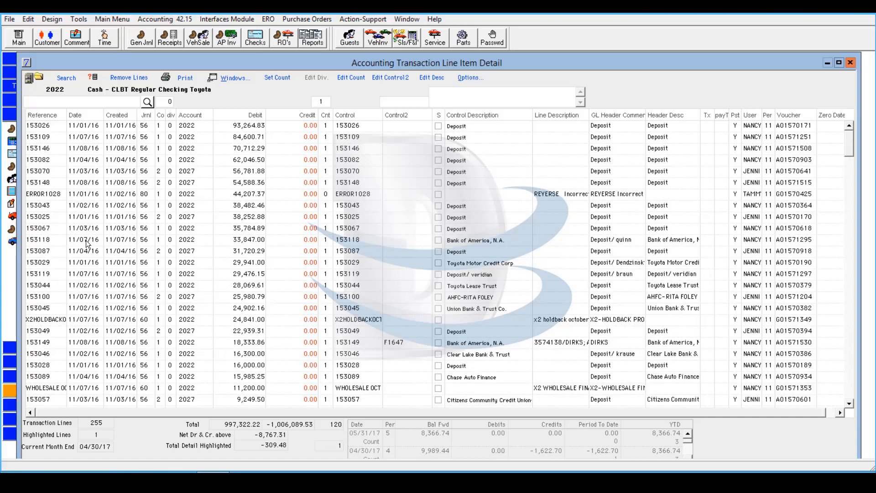
Remove the first twelve lines, from 153026 through 153087, from the displayed transaction list
left_click(54, 247)
left_click_drag(54, 247, 53, 124)
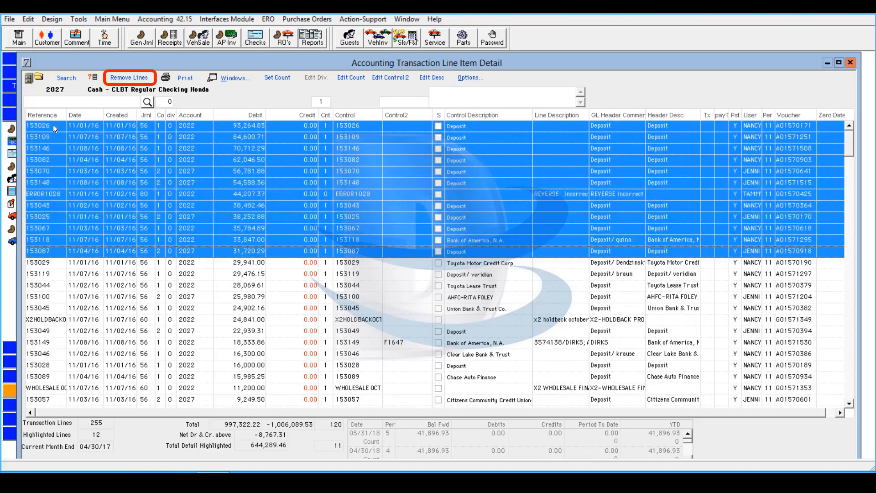
left_click(148, 79)
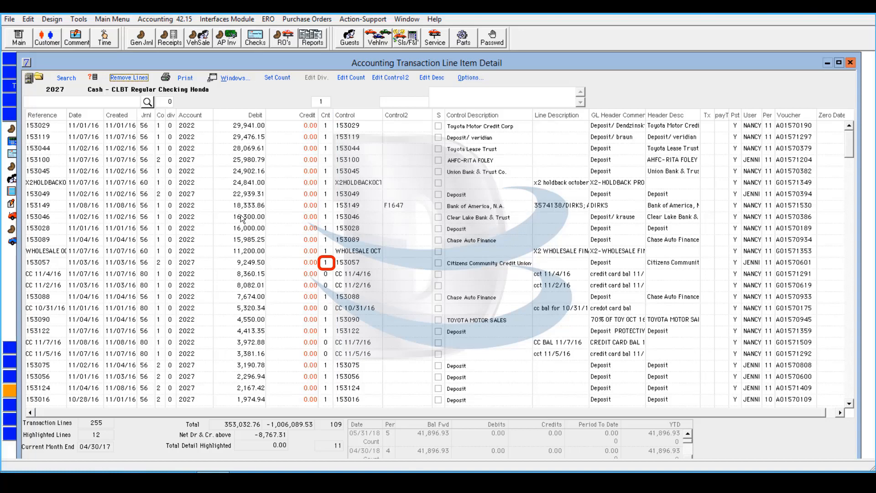
Switch the unit count of line 153057 to -1 and return it to 1 with Set Count
left_click(261, 266)
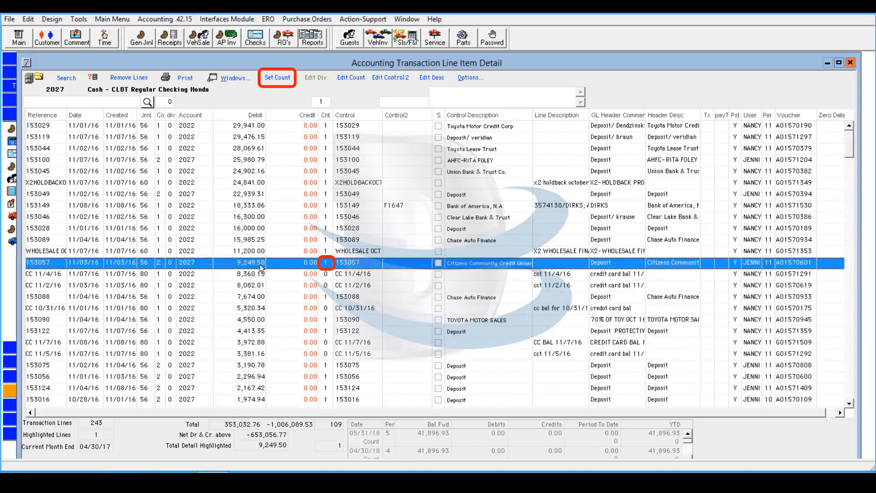
left_click(281, 78)
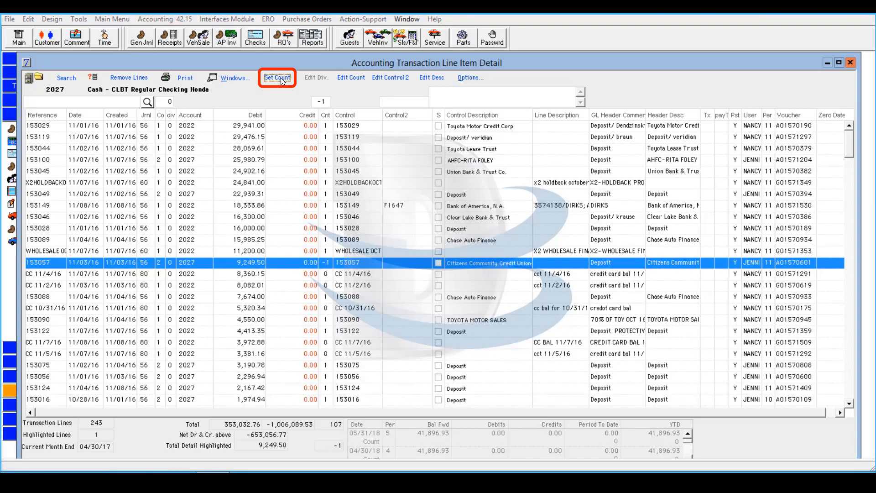
left_click(281, 77)
left_click(281, 77)
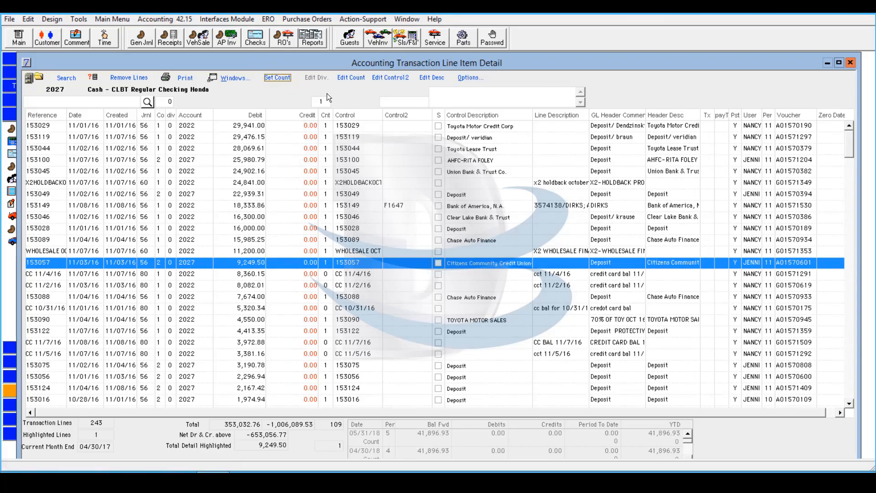
Edit the unit count of line 153057 to 0 and save it
left_click(362, 79)
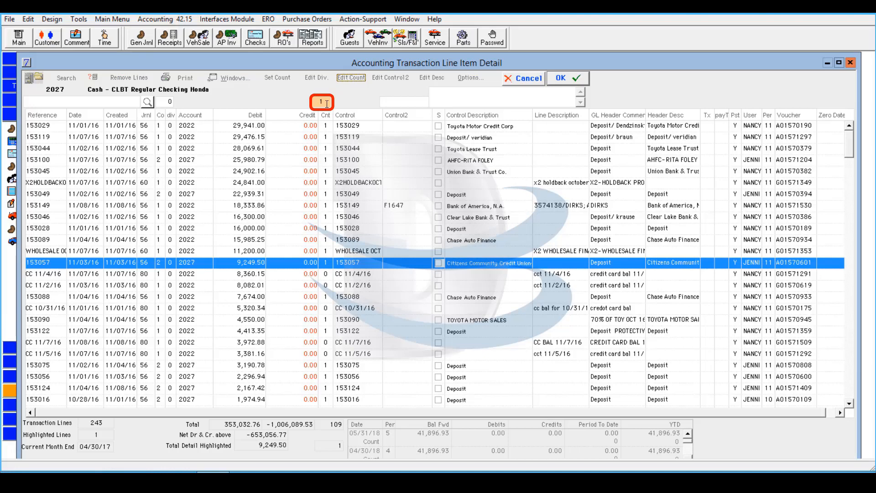
double_click(326, 104)
type("0")
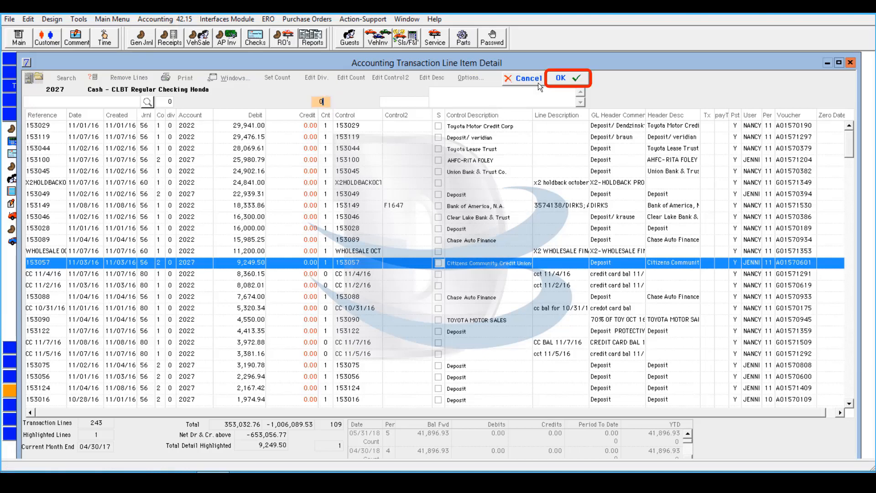
left_click(552, 76)
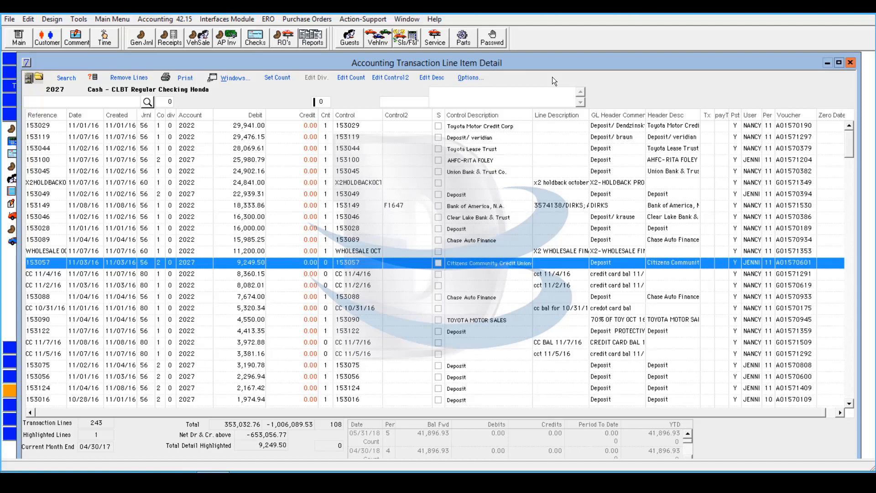
Change the Control2 value of line 153149 to F1645 and save it
left_click(56, 207)
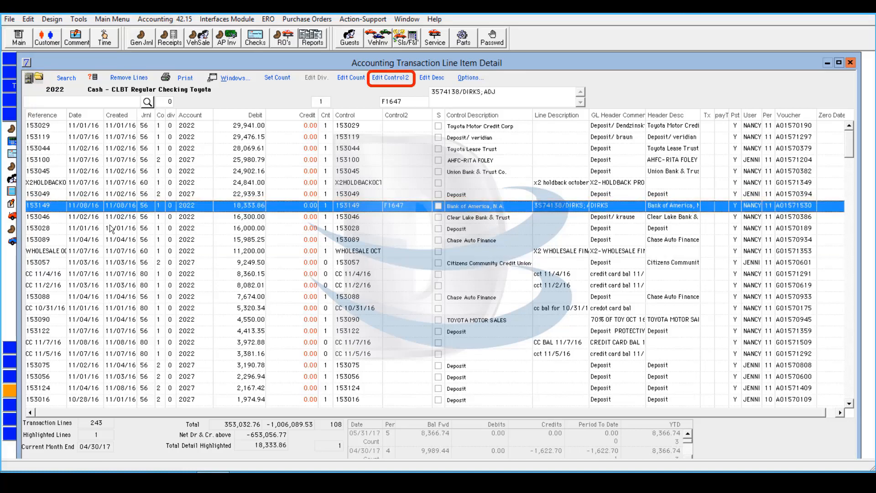
left_click(406, 77)
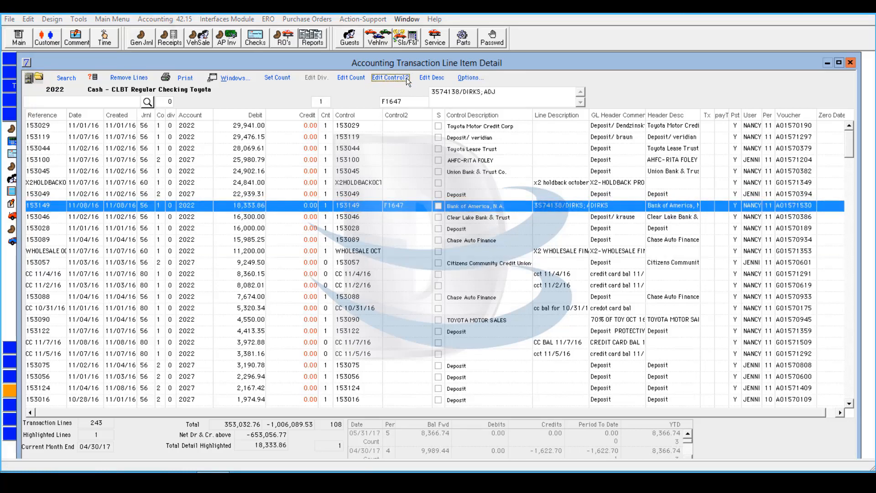
left_click(410, 101)
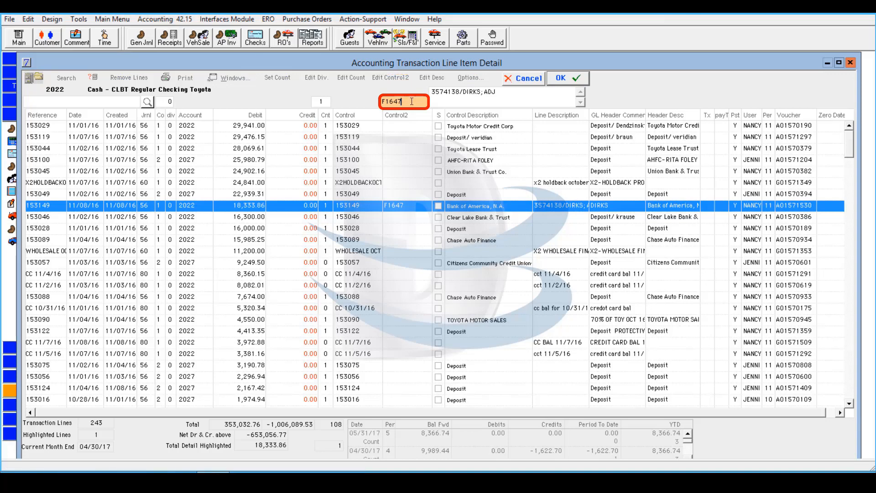
key("BackSpace")
type("5")
left_click(565, 79)
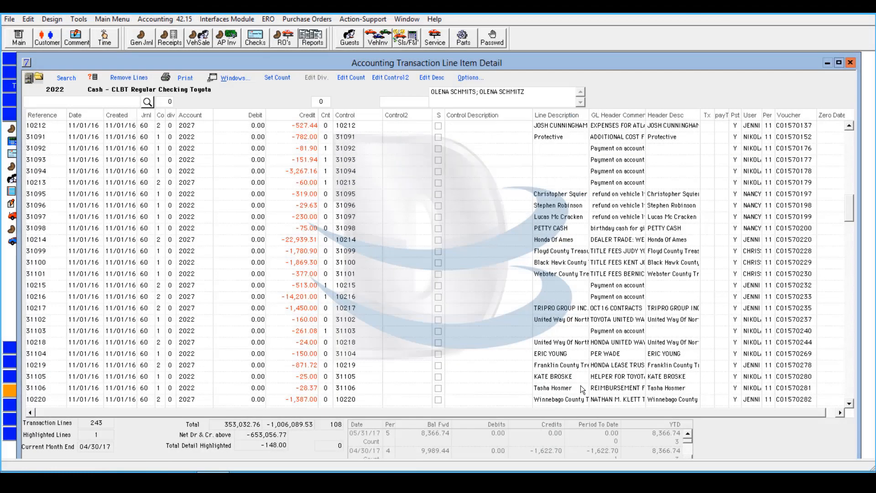
Change the description of line 31105 to VOID VOID and save it
left_click(575, 375)
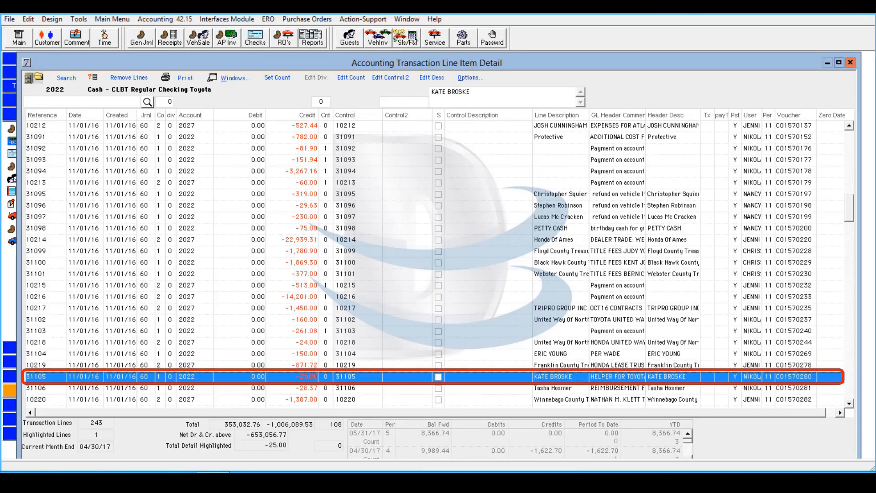
left_click(432, 77)
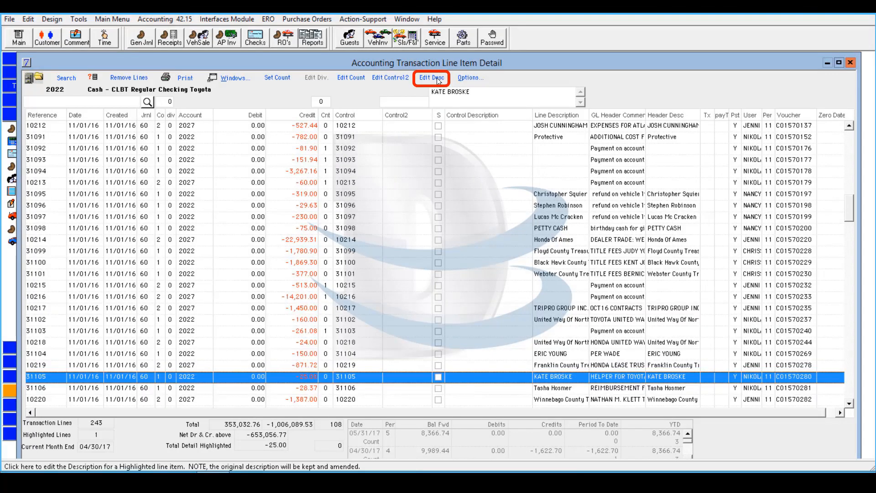
key("BackSpace")
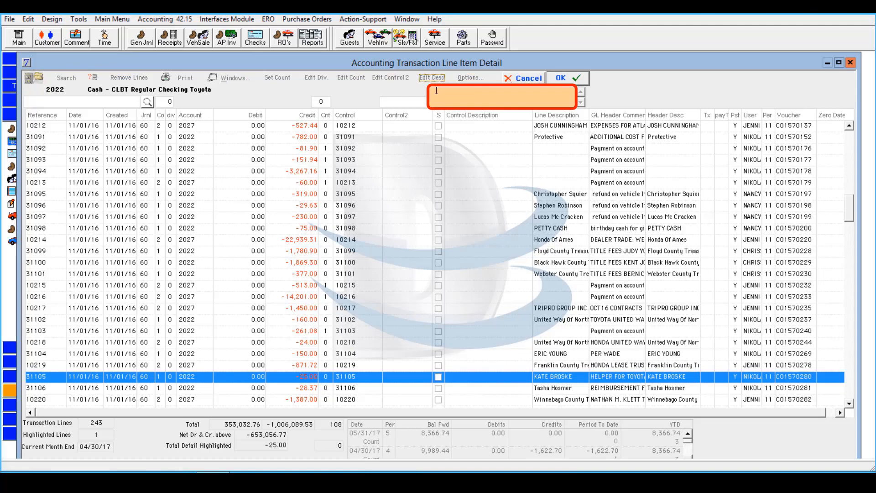
left_click(436, 91)
type("VOID VOID")
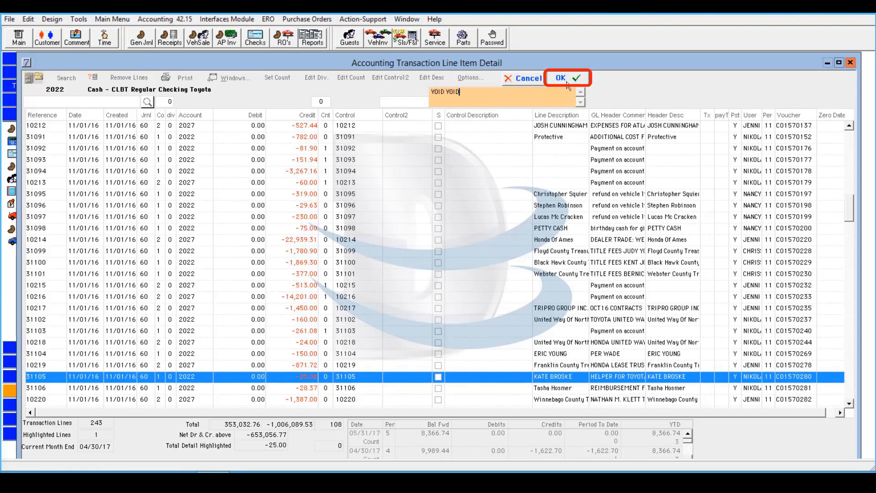
left_click(565, 79)
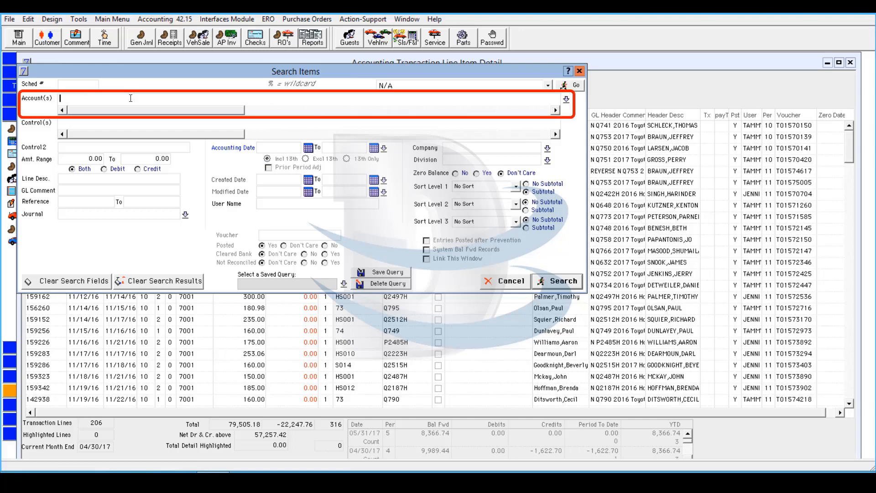
Set the search criteria to accounts 7001,7002,7003 with created dates from 11/1/16 to 11/15/16
type("7001,7002,7003")
left_click(276, 179)
type("11/1/16")
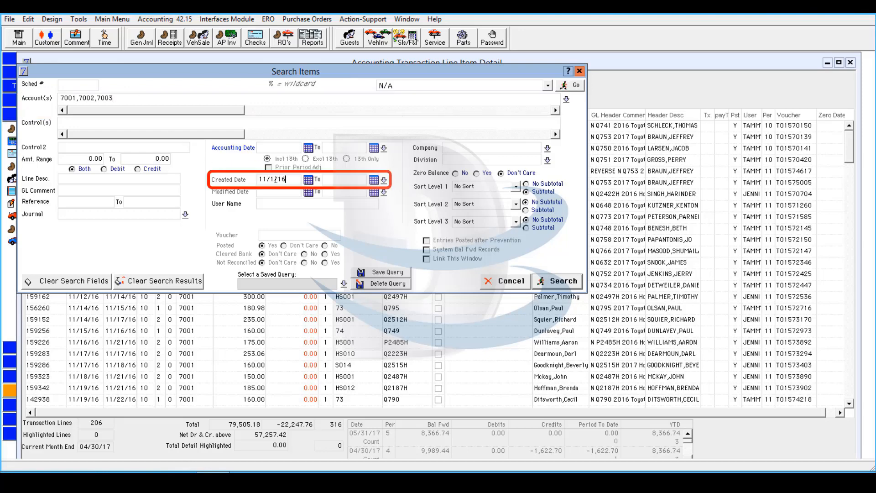
left_click(354, 179)
type("11/15/16")
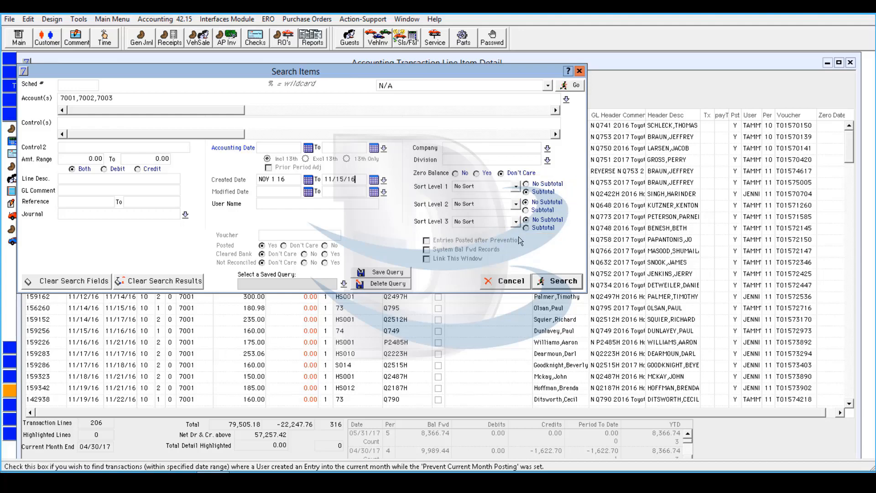
Set the first sort level to Journal with Subtotal, then run the search and review the subtotalled lines
left_click(516, 186)
left_click(494, 218)
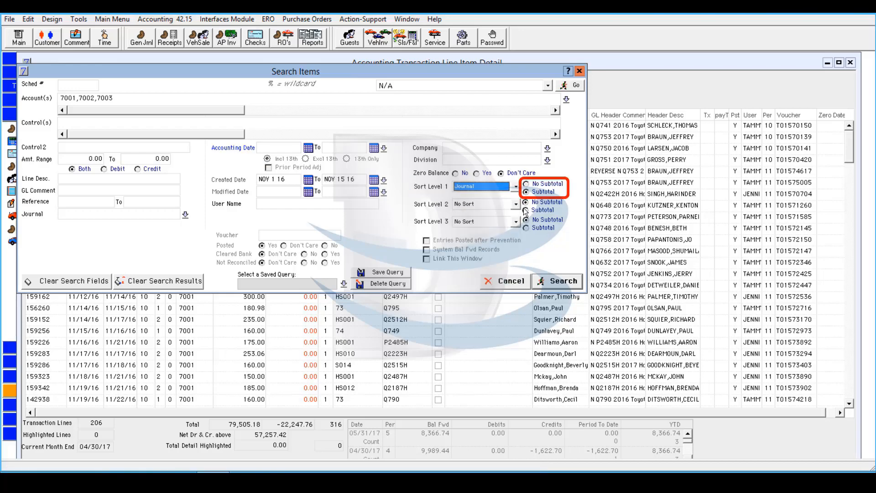
left_click(527, 192)
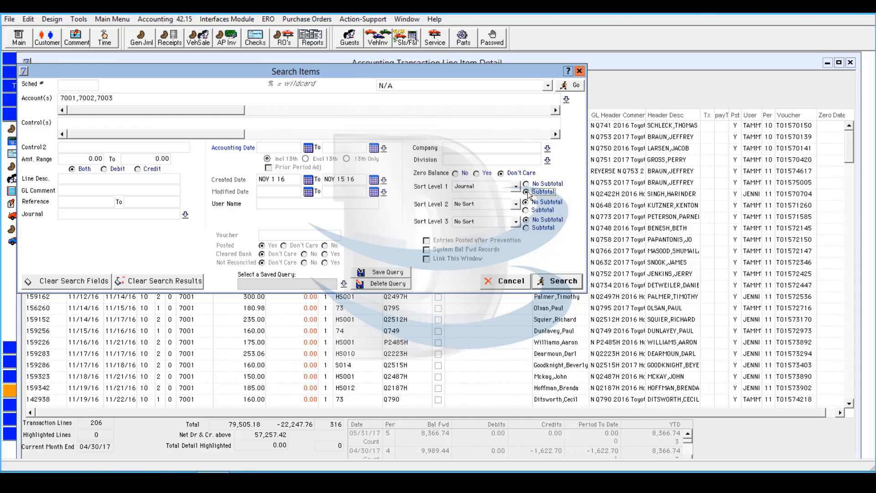
left_click(557, 280)
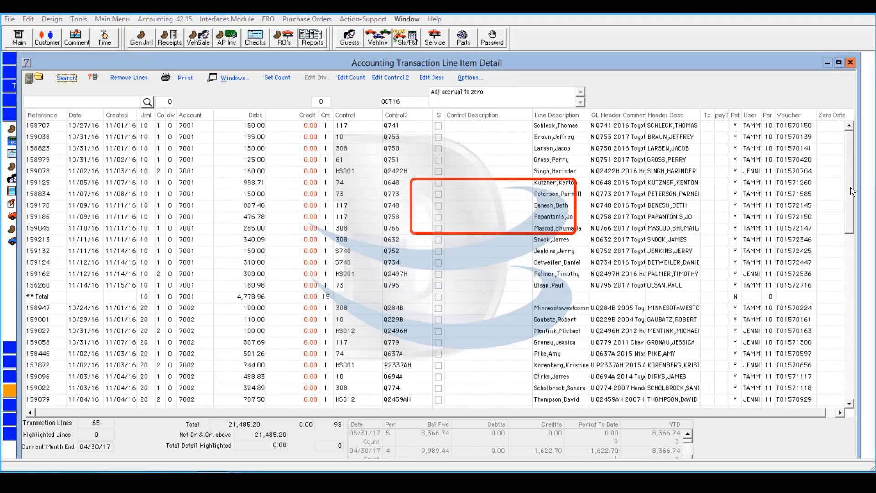
left_click_drag(847, 249, 836, 397)
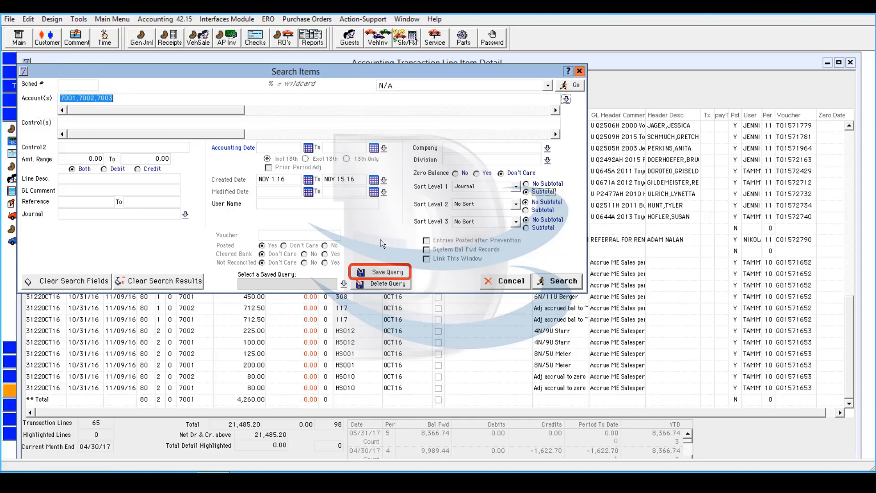
Save the current search criteria as a query named with the owner's first name followed by Sales Comp Subtotal
left_click(386, 272)
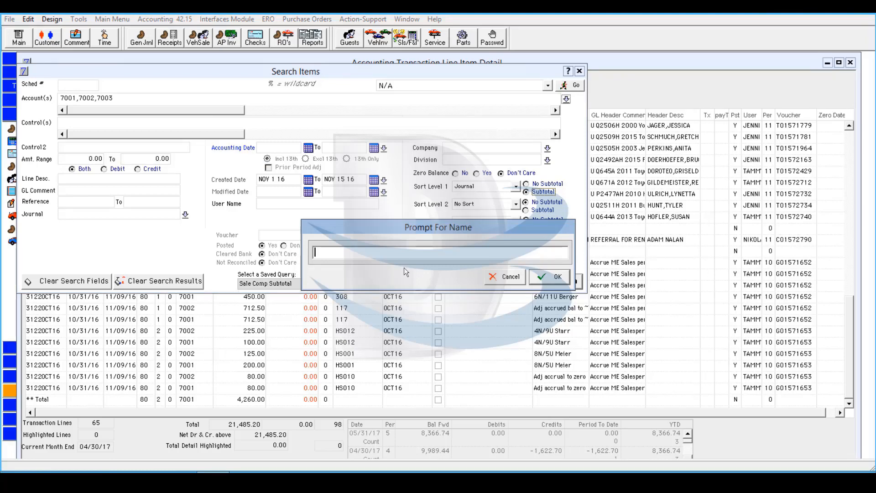
type("Nancy's Sales Comp Subtotal")
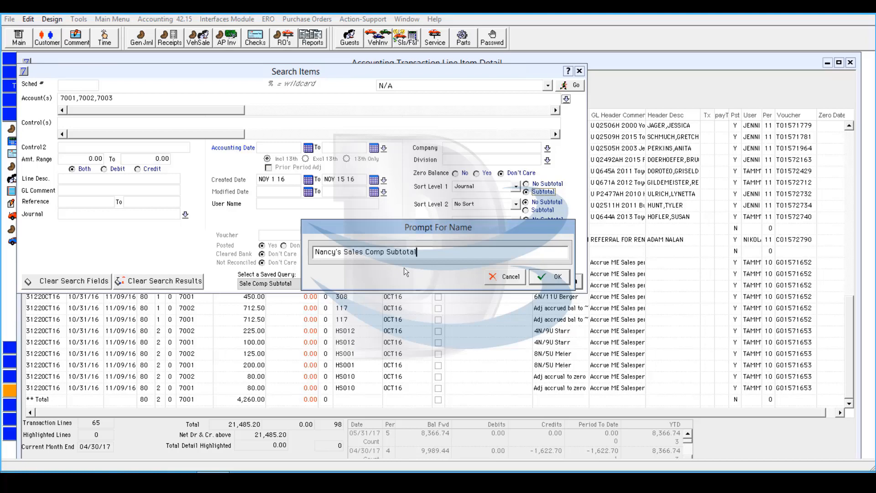
left_click(561, 279)
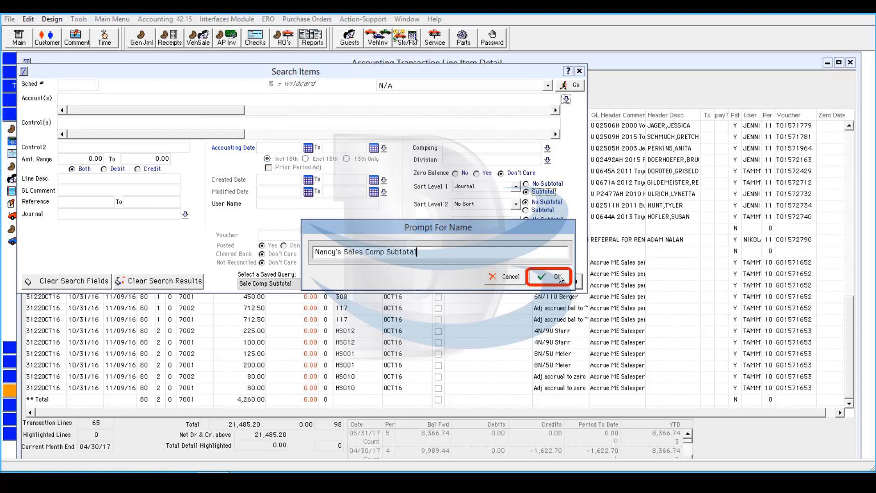
left_click(560, 279)
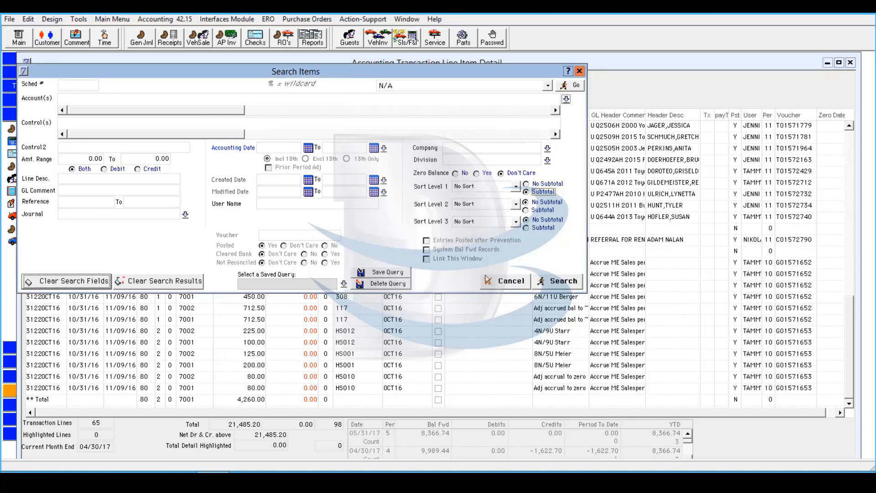
Load the saved Sales Comp Subtotal query and run it with created dates from 11/16/16 to 11/30/16
left_click(341, 285)
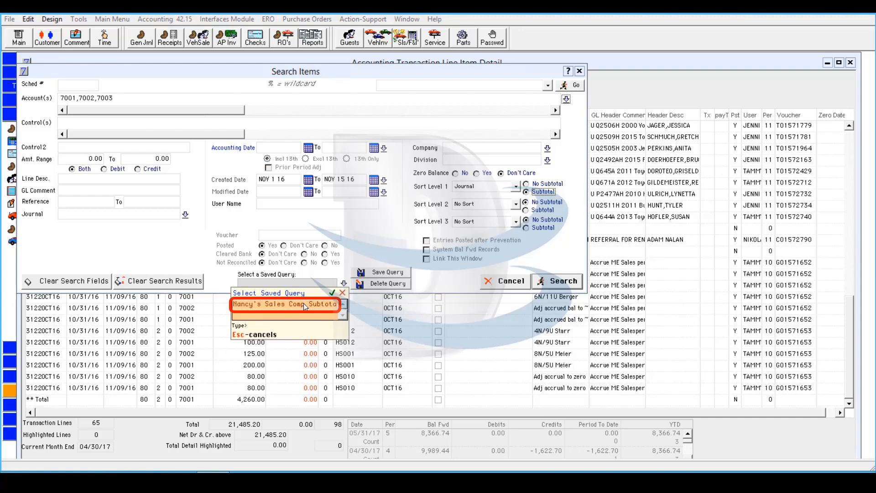
left_click(303, 304)
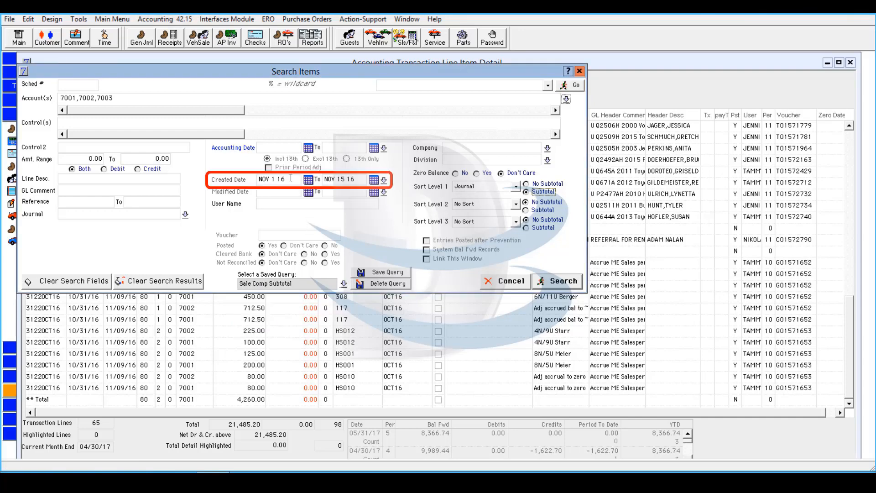
left_click_drag(275, 180, 254, 181)
type("11/16/16")
left_click(361, 181)
left_click_drag(361, 180, 323, 180)
type("11/30/16")
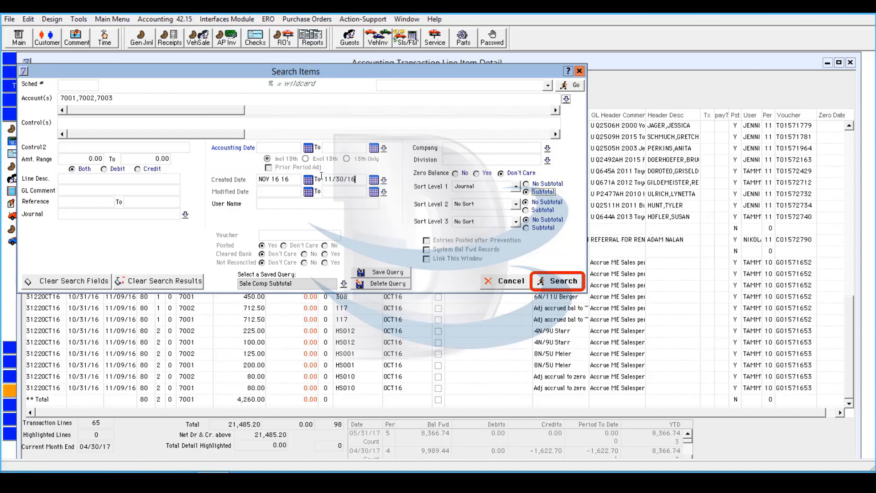
left_click(570, 283)
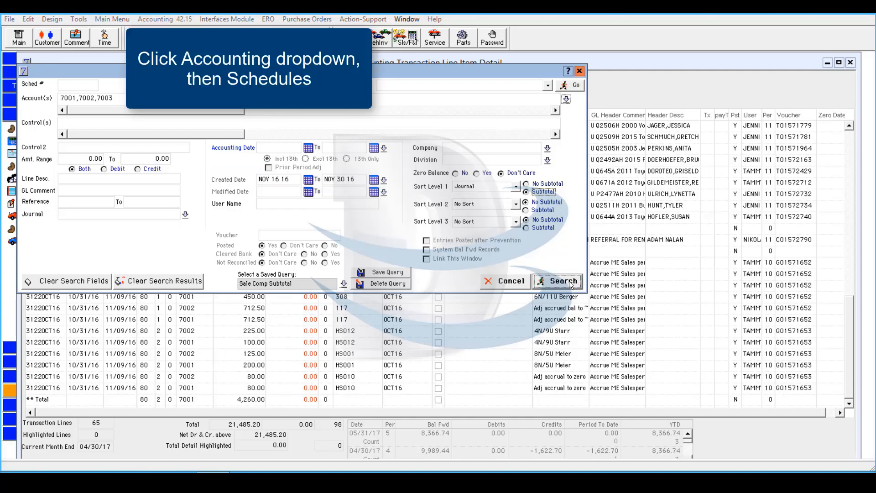